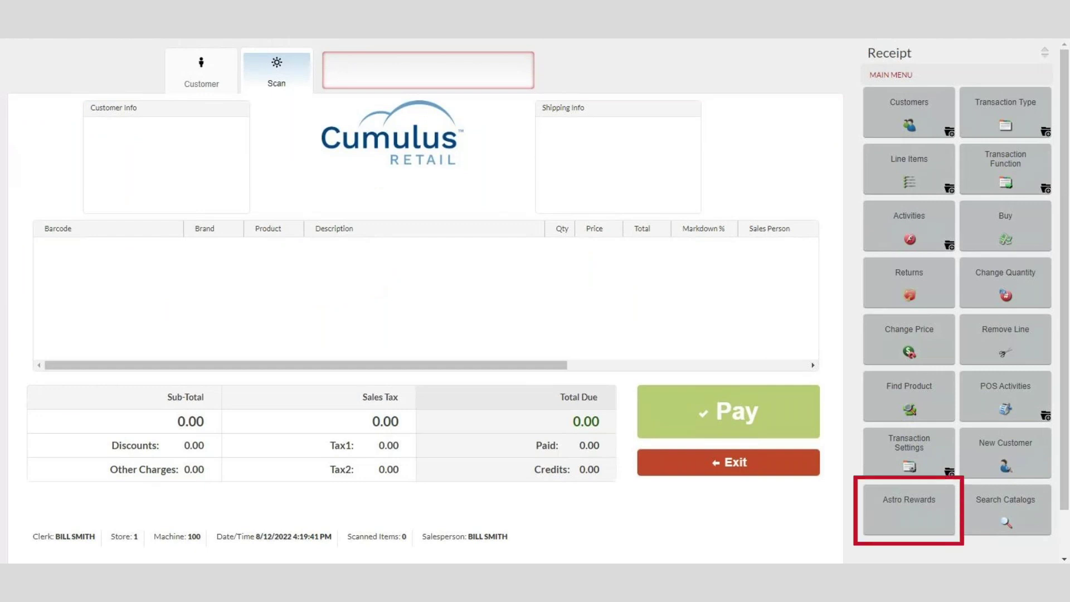
Attach the loyalty customer and review the Champion Petfoods program, Ancestry $5.00 offer and AC0010101 coupon.
click(392, 71)
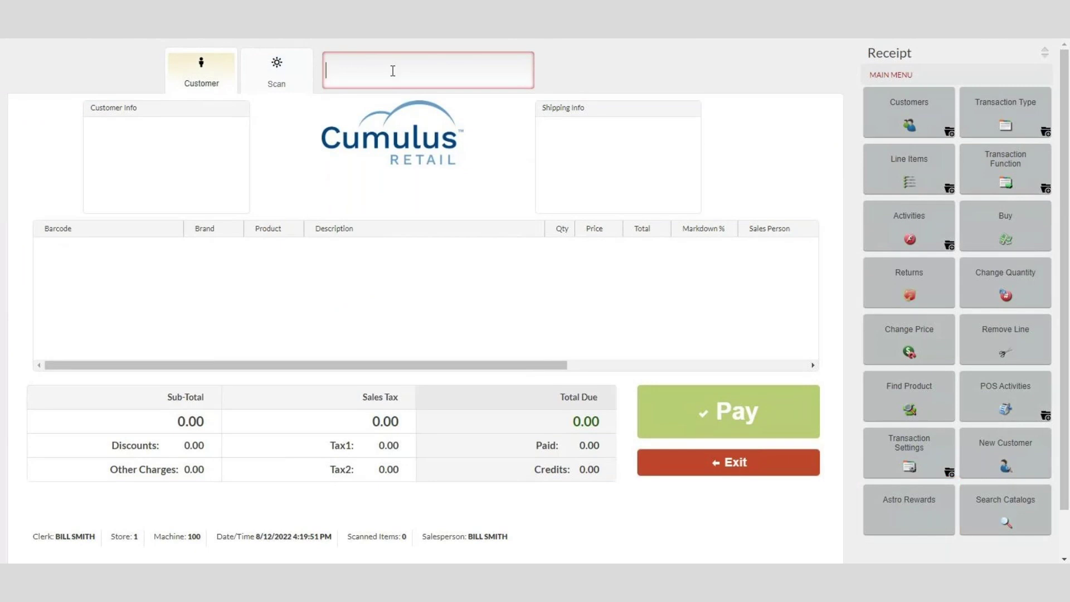
text(12)
key(Return)
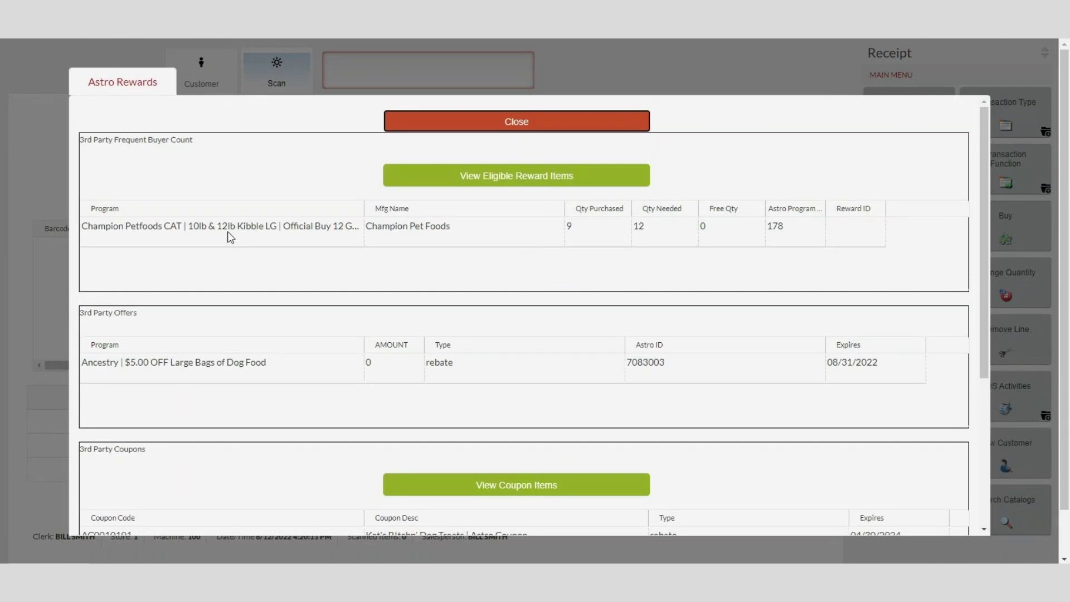
click(228, 235)
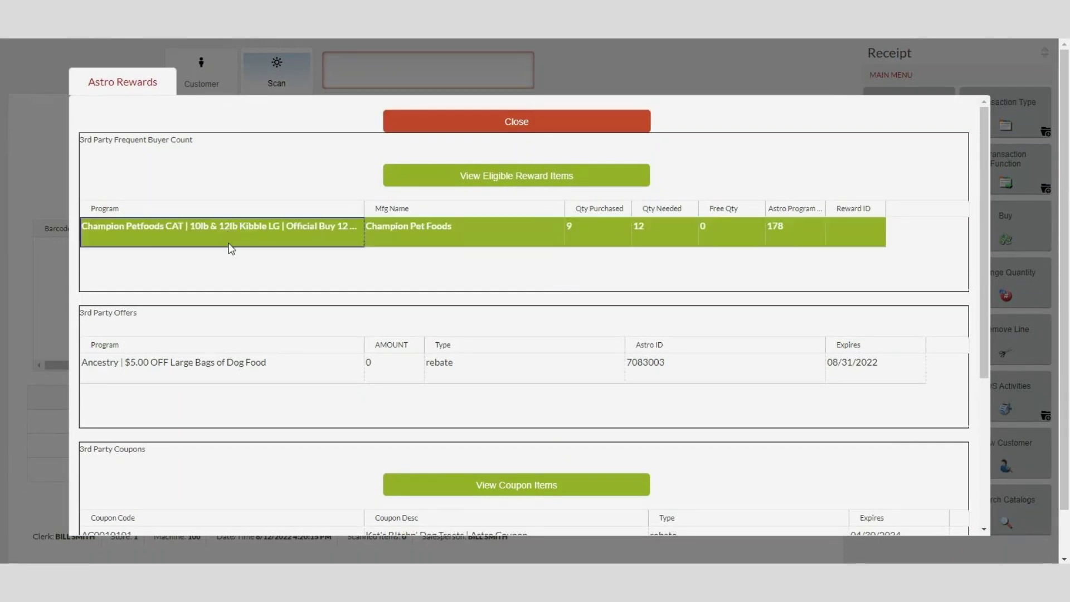
click(255, 376)
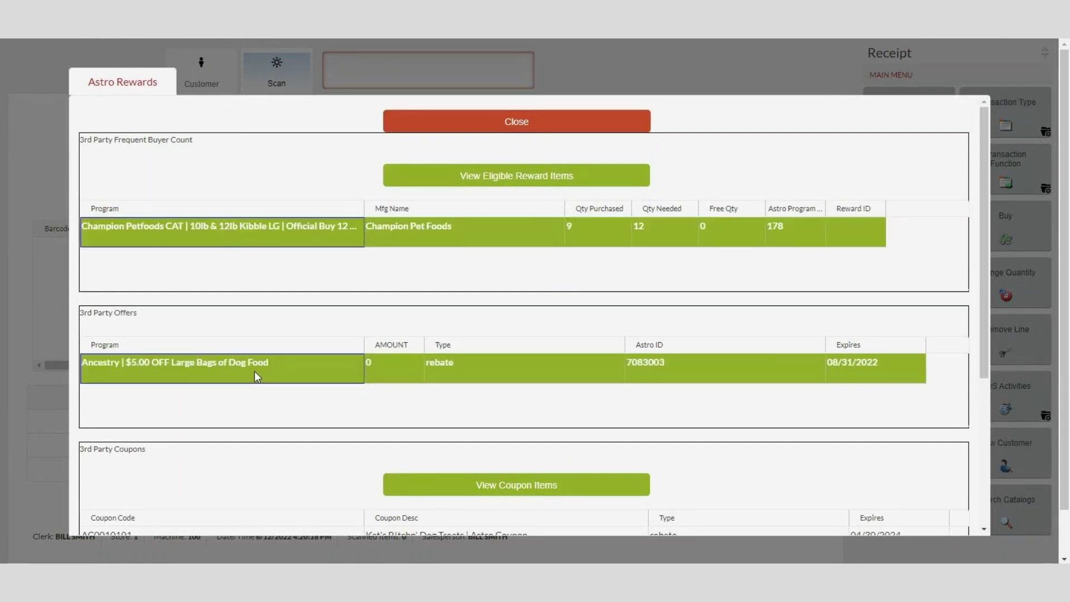
scroll(257, 370, down, 3)
click(251, 342)
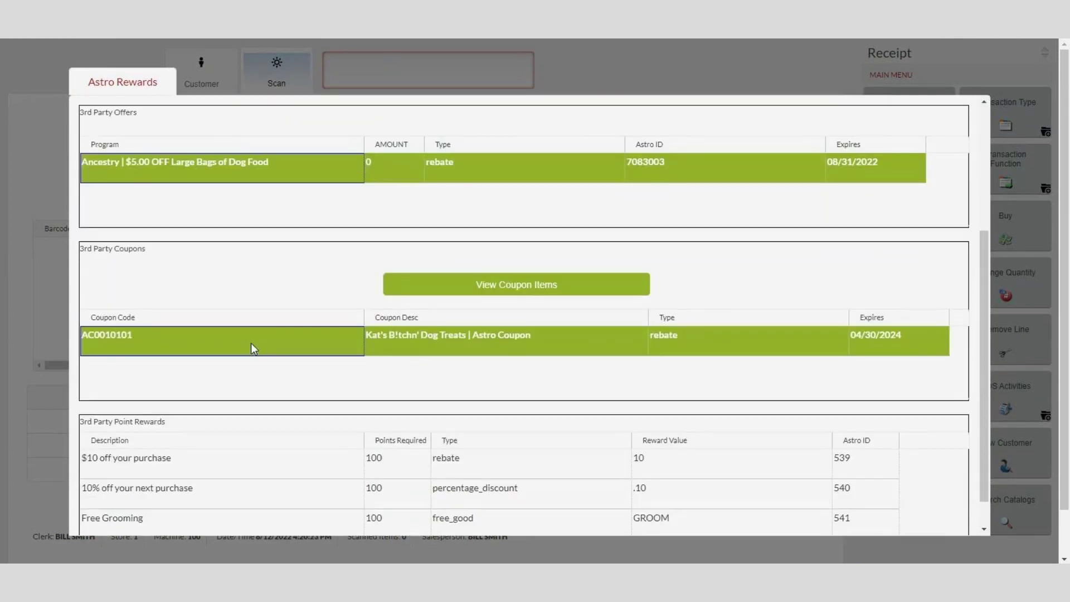
scroll(242, 340, down, 1)
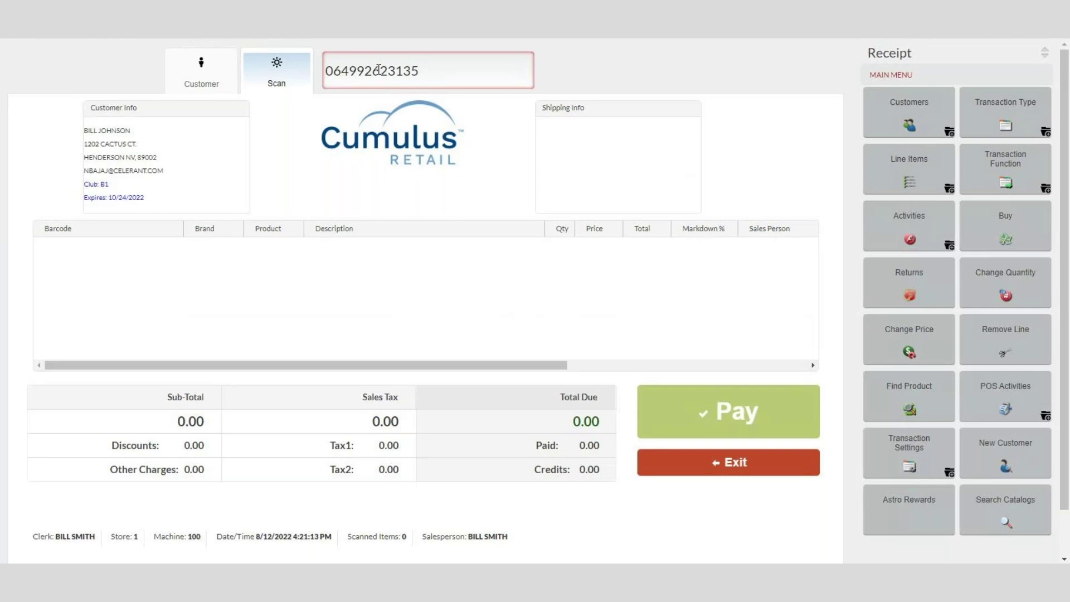
key(Return)
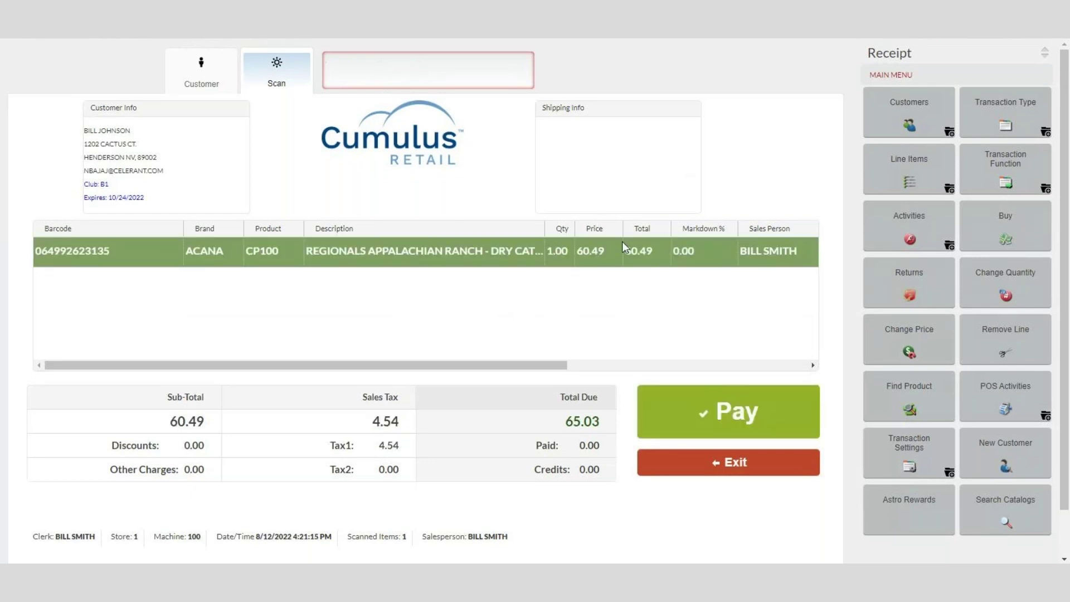
click(719, 414)
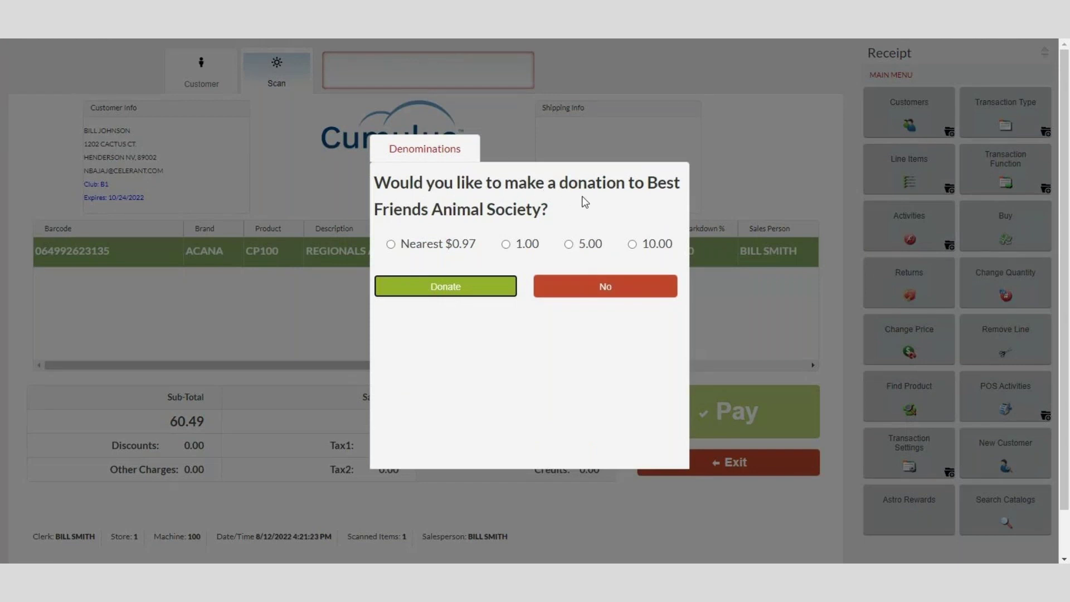
Answer No to the charity donation request.
click(541, 285)
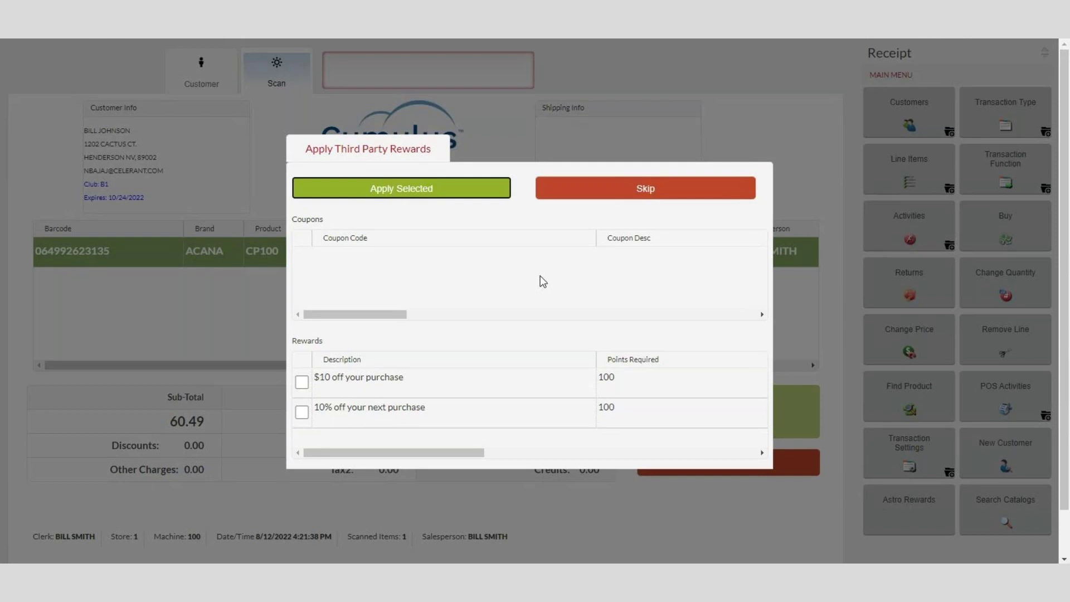
scroll(499, 382, down, 1)
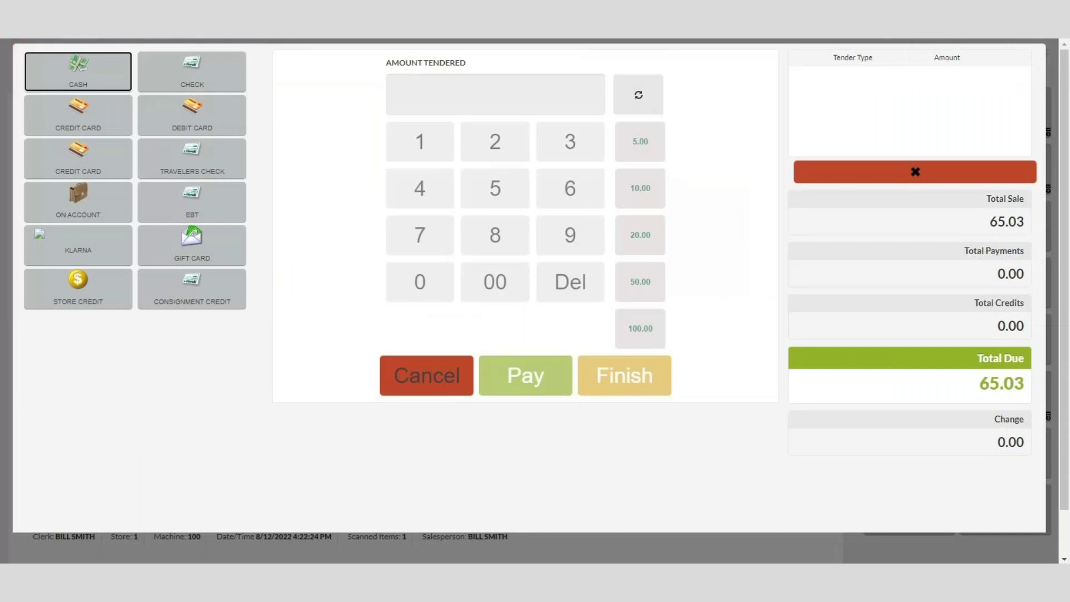
Pay the 65.03 in cash and finish the sale with No Print.
click(69, 81)
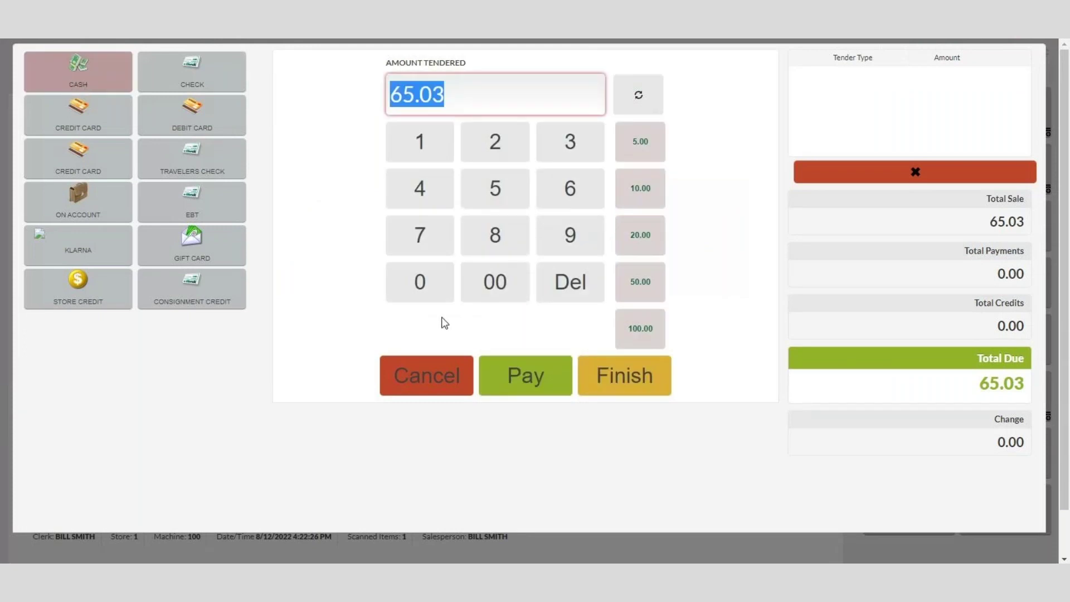
click(540, 382)
click(640, 381)
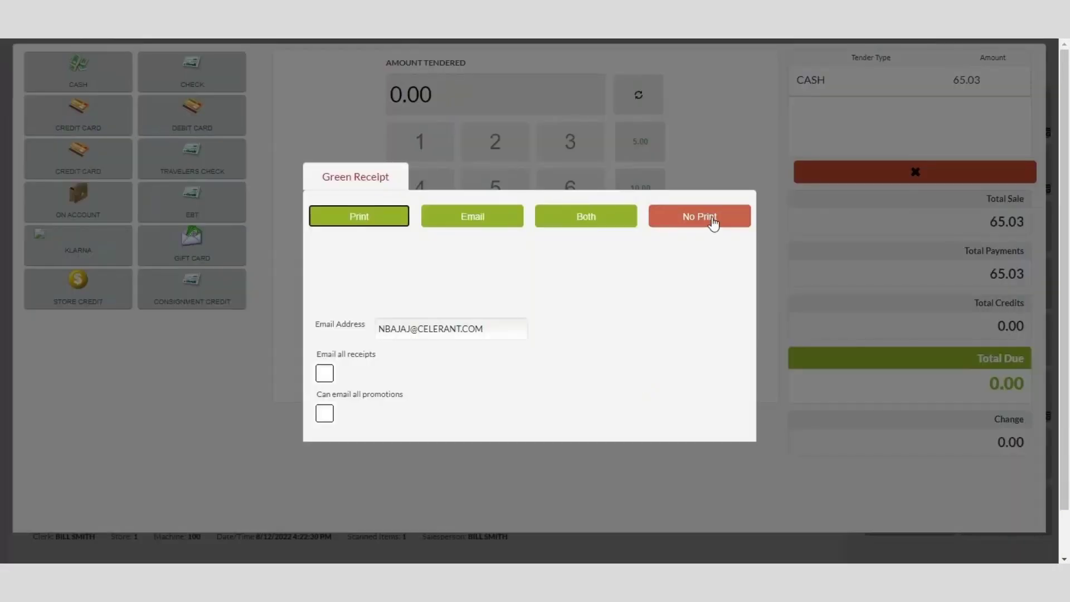
click(711, 217)
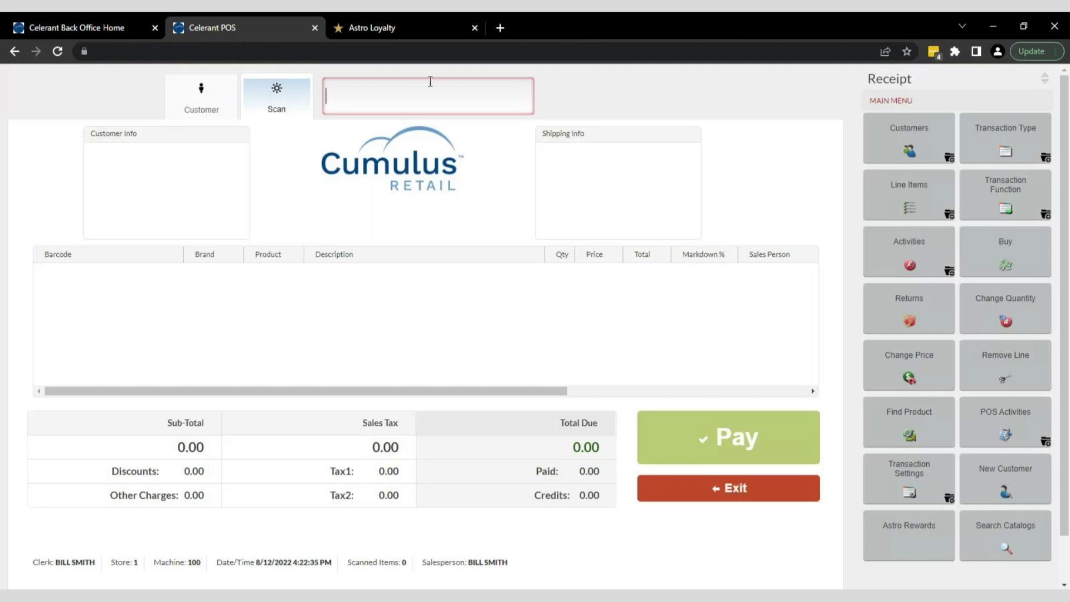
click(400, 33)
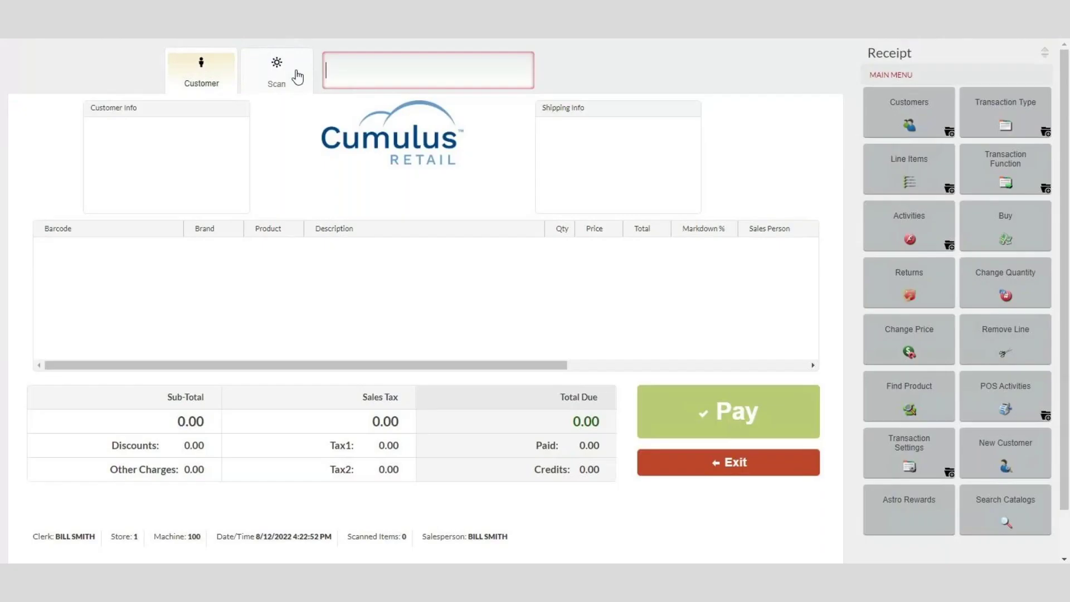
key(Return)
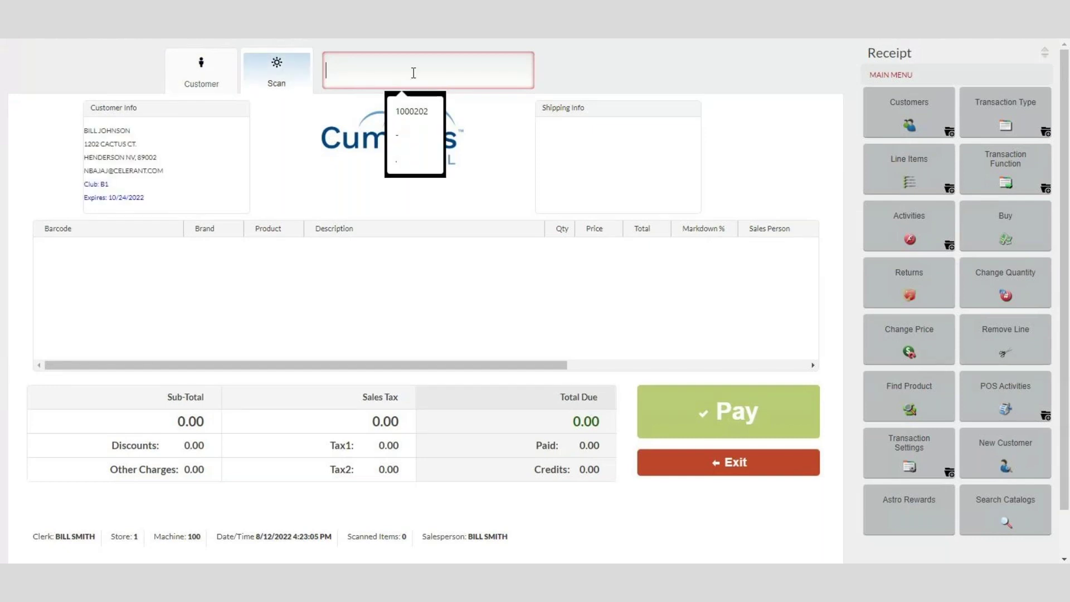
key(Return)
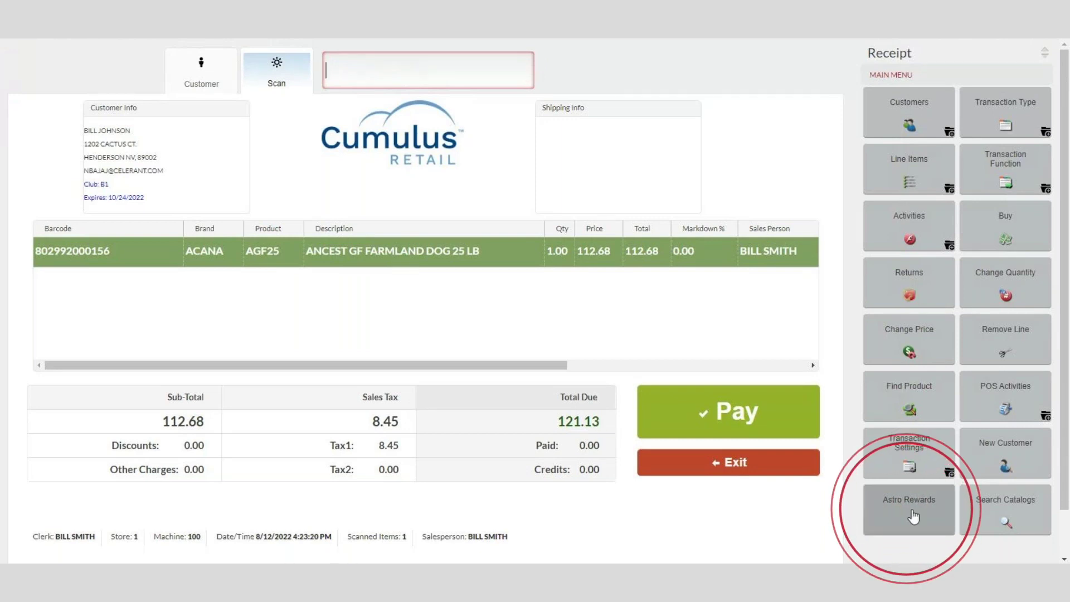
click(911, 512)
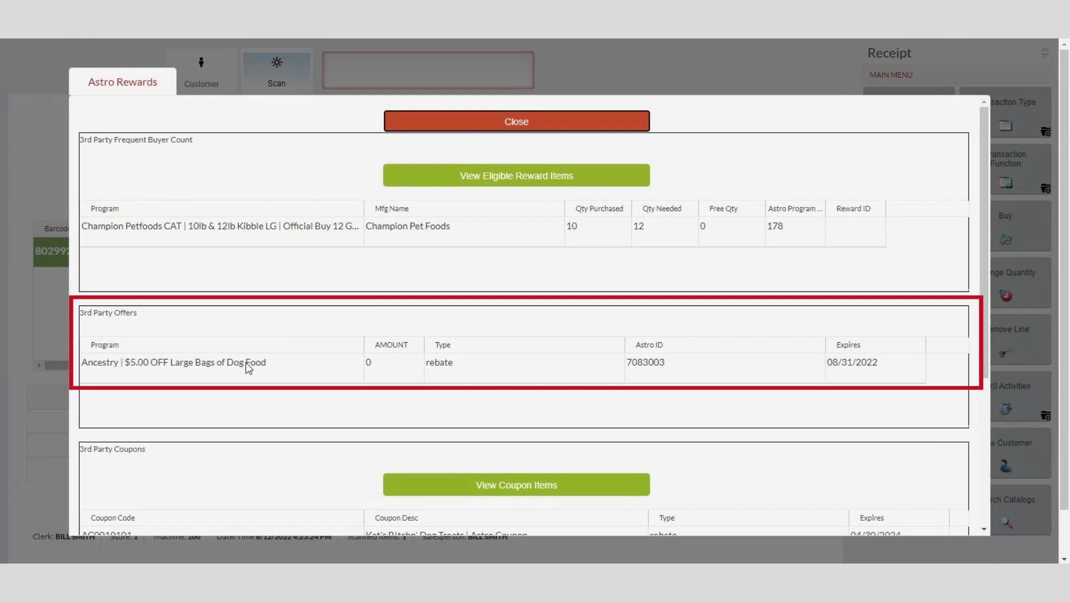
Close Astro Rewards, begin paying the 121.13 sale, decline the donation and skip third-party rewards.
click(492, 121)
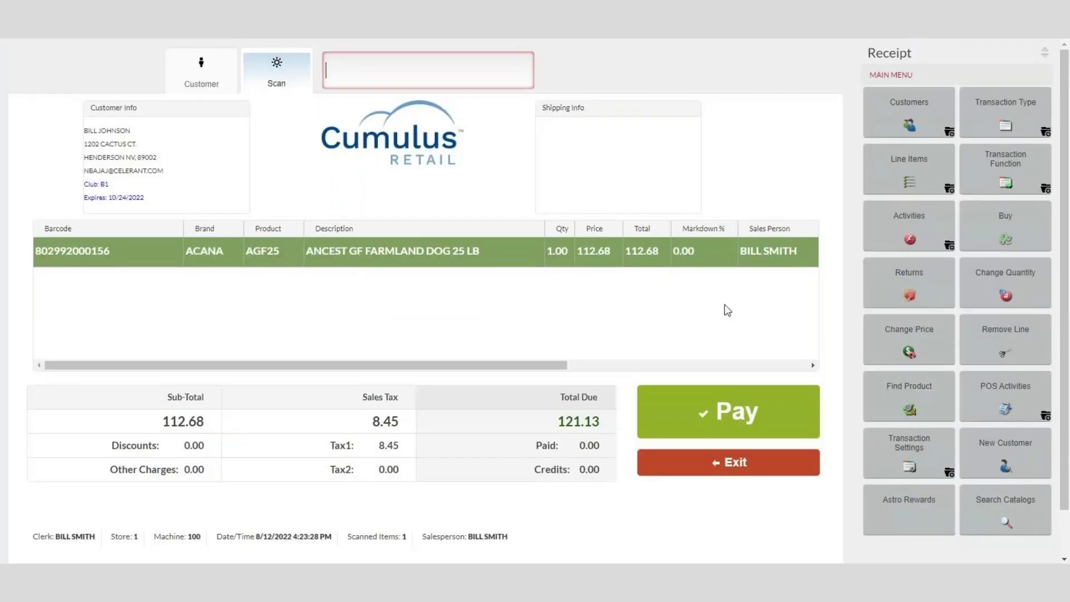
click(724, 415)
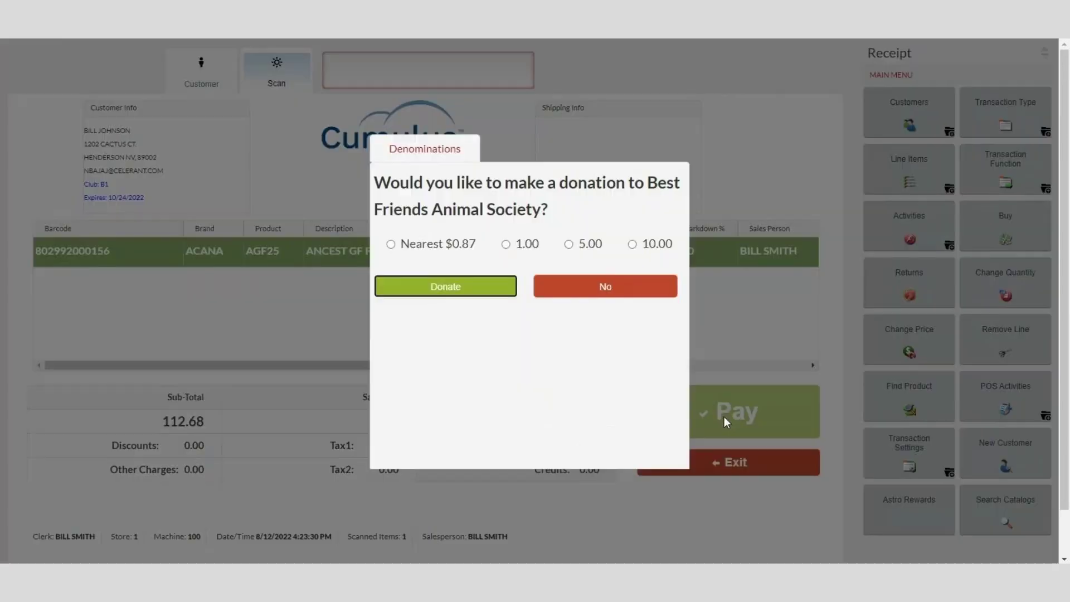
click(598, 289)
click(635, 192)
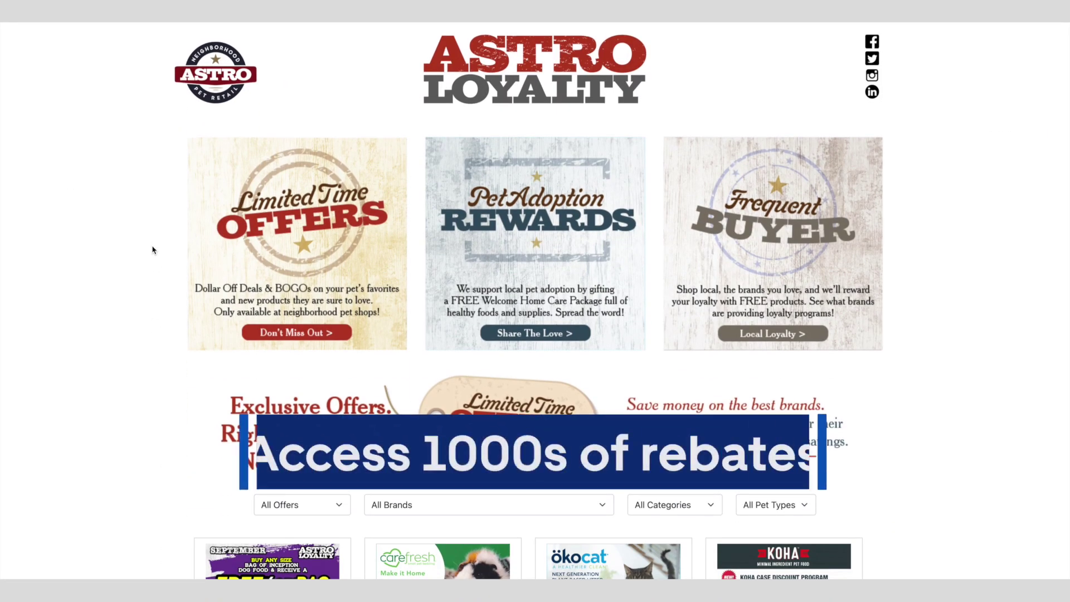
scroll(154, 249, down, 2)
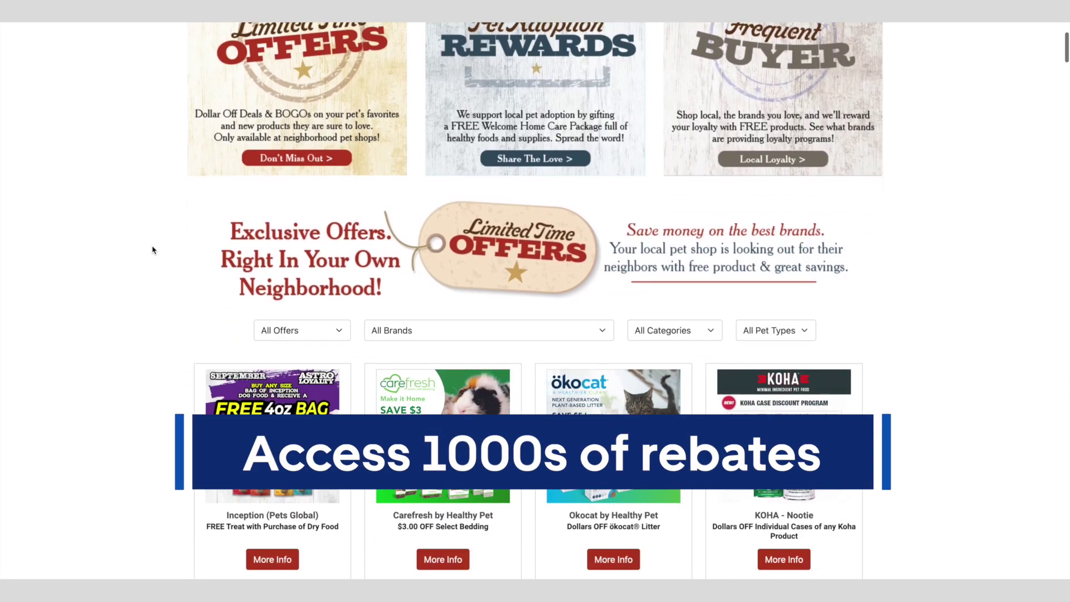
scroll(151, 254, down, 2)
scroll(149, 260, down, 1)
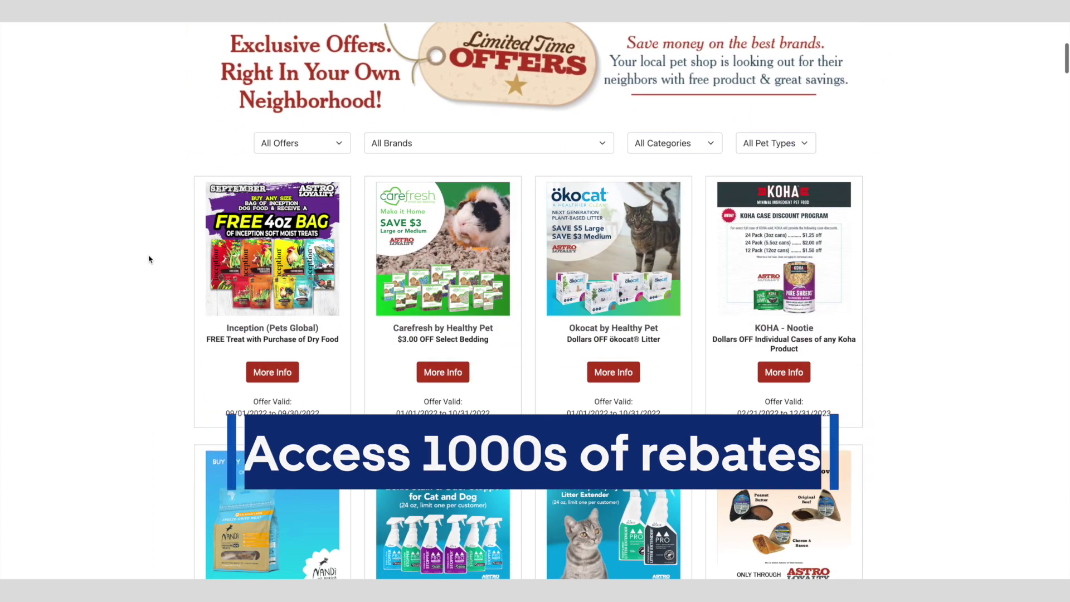
scroll(149, 259, down, 2)
scroll(149, 259, down, 1)
scroll(149, 259, down, 2)
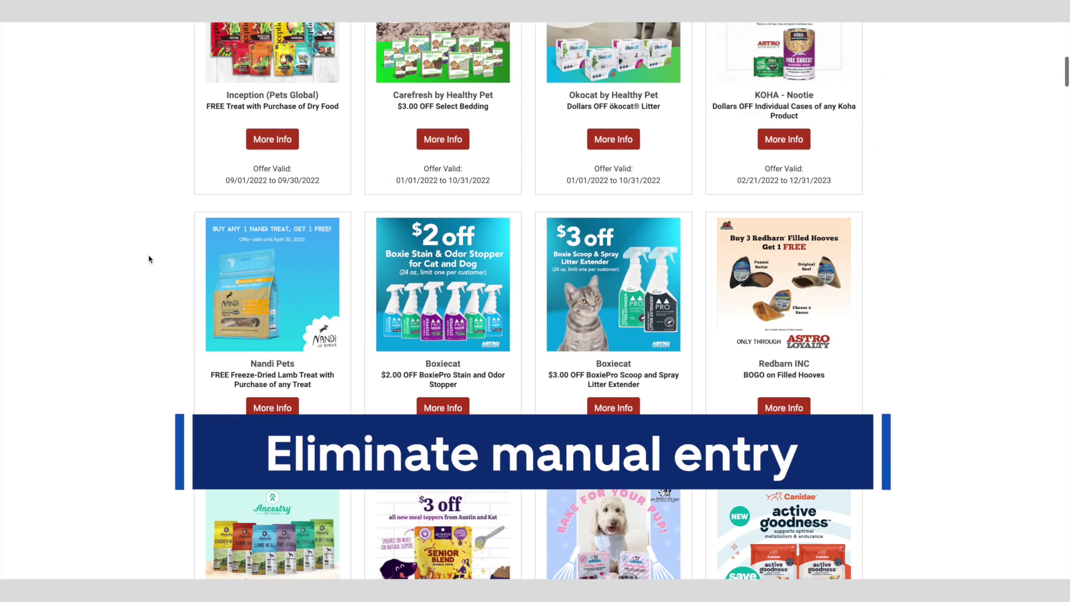
scroll(149, 259, down, 1)
scroll(149, 260, down, 2)
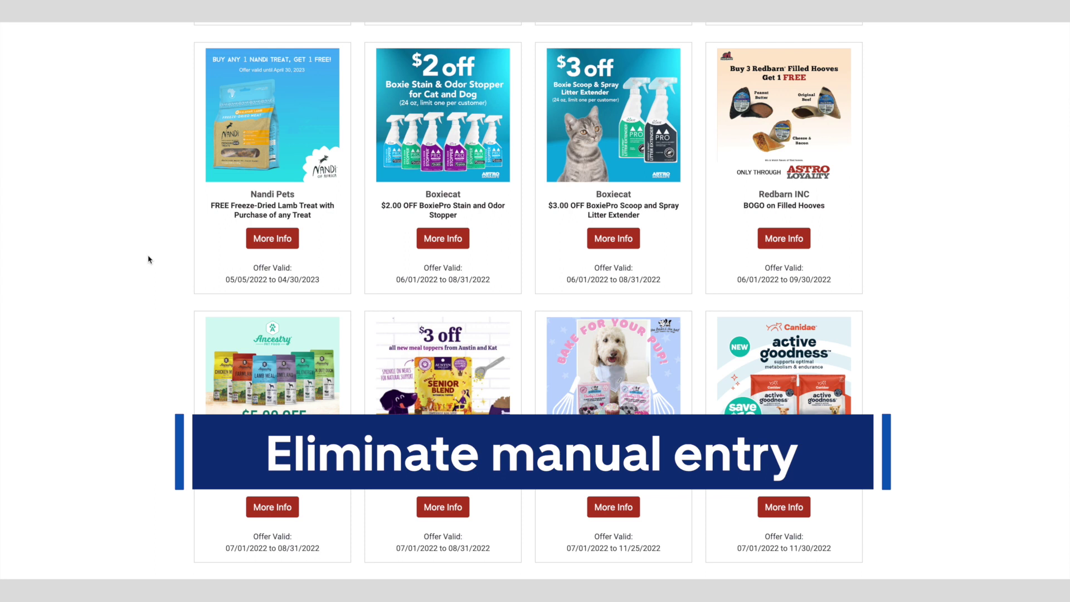
scroll(149, 259, down, 2)
scroll(149, 259, down, 1)
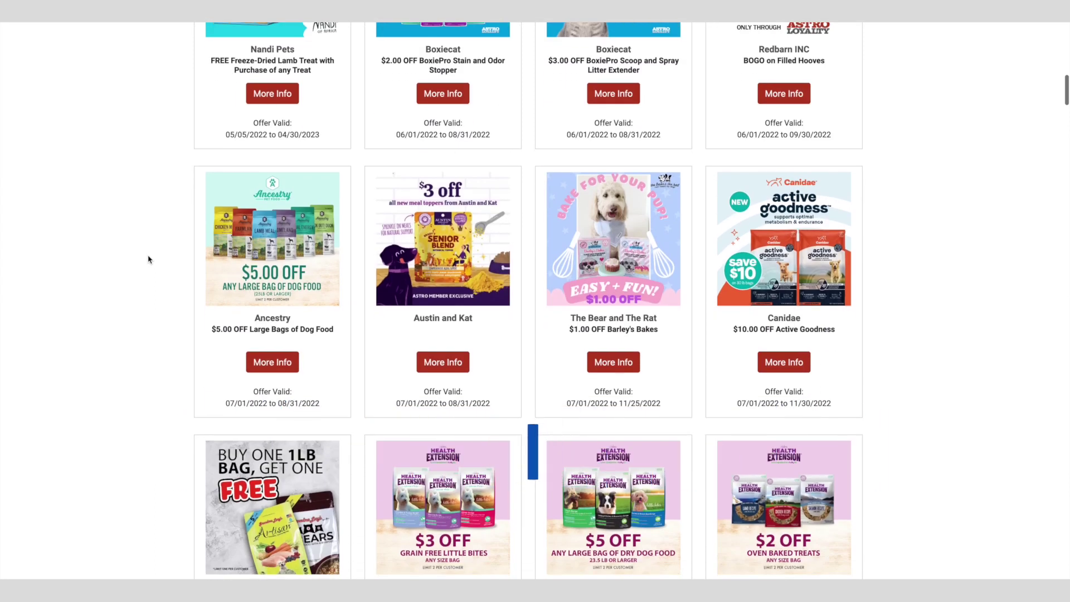
scroll(149, 259, down, 3)
scroll(148, 259, down, 2)
scroll(148, 259, down, 3)
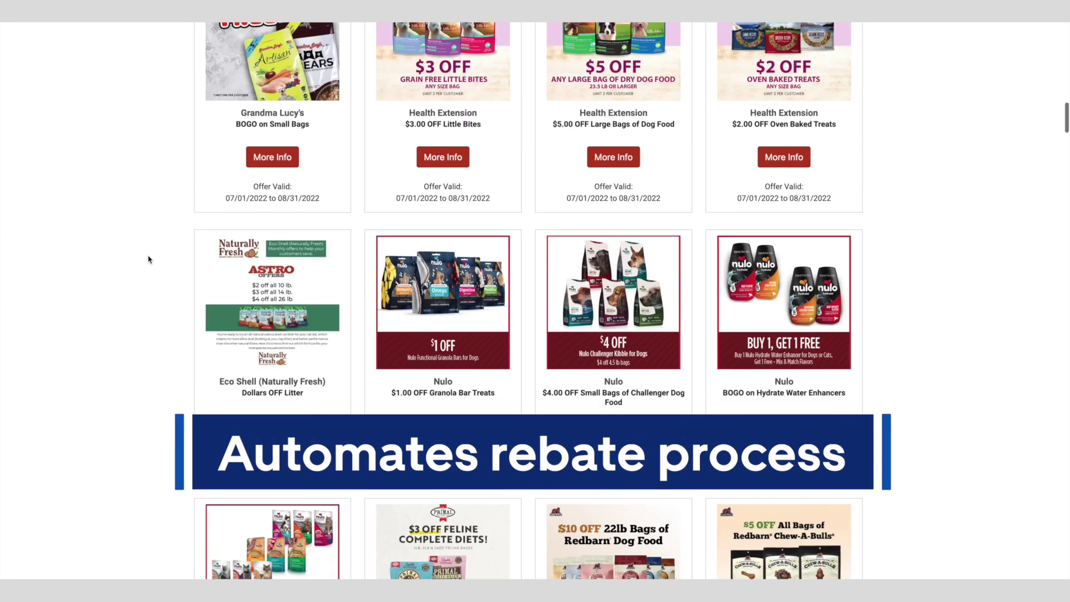
scroll(150, 260, down, 2)
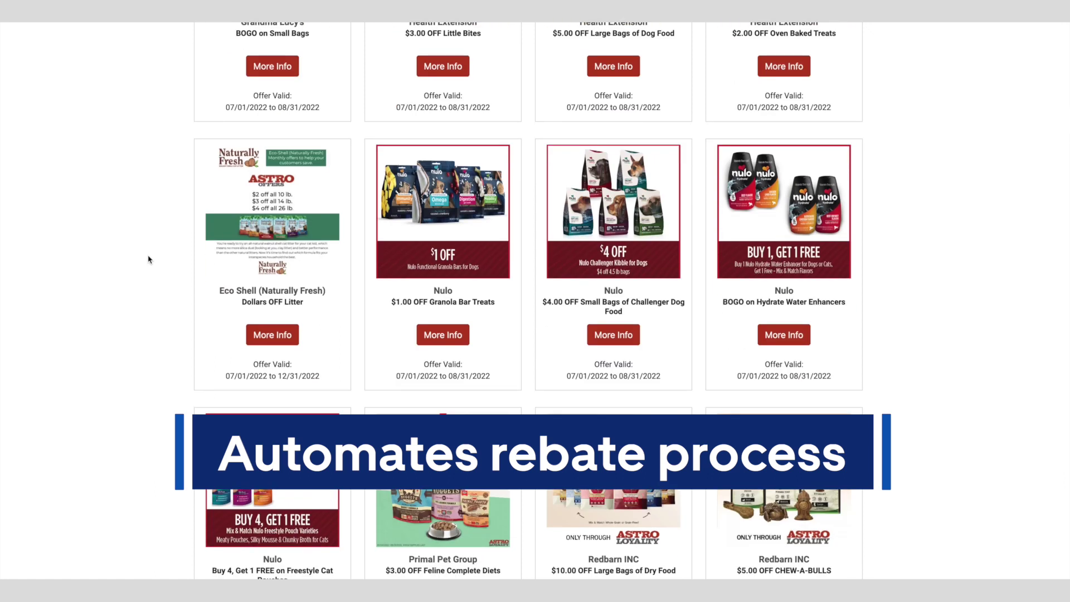